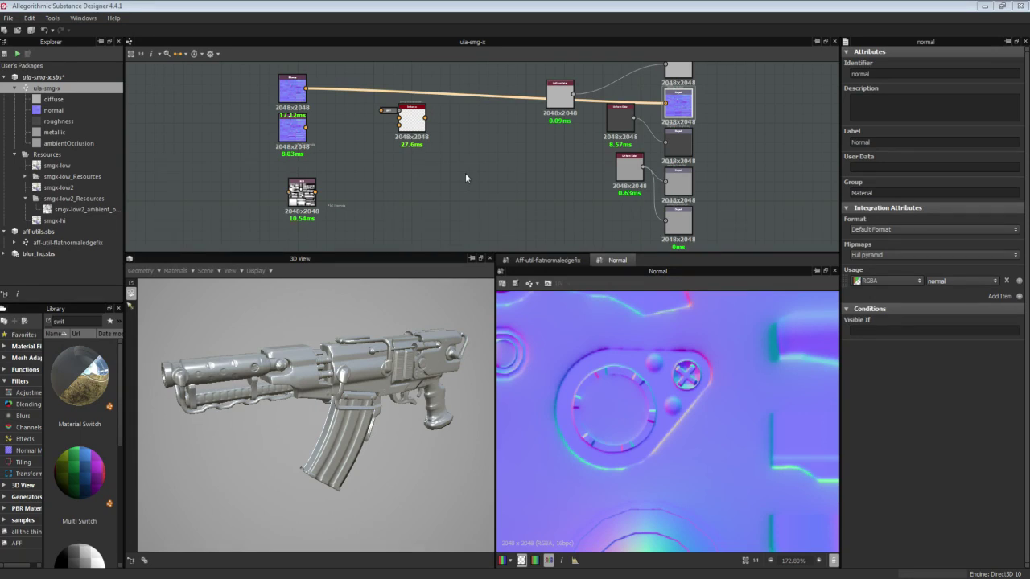
Examine the gun's receiver details, screws and edges in 3D with the flat-normals bitmap feeding the normal output.
{"action": "middle_click_drag", "start_coordinate": [509, 135], "coordinate": [486, 156]}
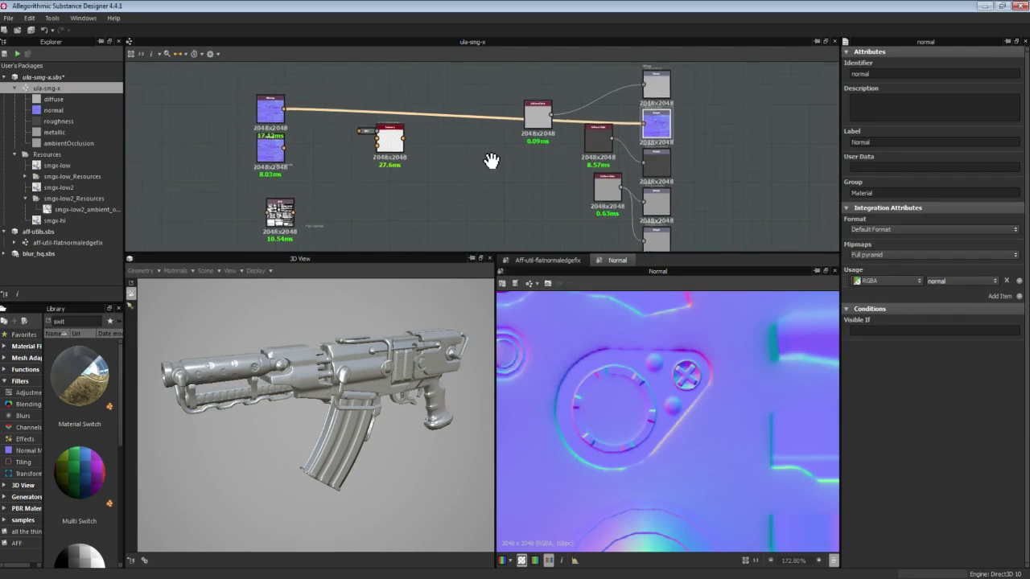
{"action": "scroll", "coordinate": [487, 156], "scroll_direction": "up", "scroll_amount": 2}
{"action": "scroll", "coordinate": [487, 156], "scroll_direction": "down", "scroll_amount": 1}
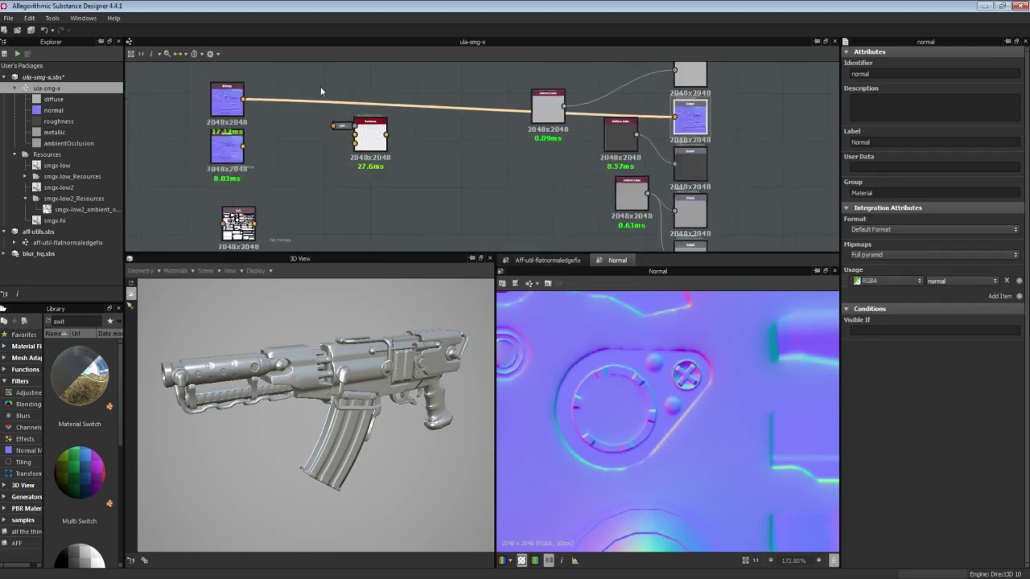
{"action": "left_click", "coordinate": [244, 100], "text": "alt"}
{"action": "left_click_drag", "start_coordinate": [245, 100], "coordinate": [674, 116]}
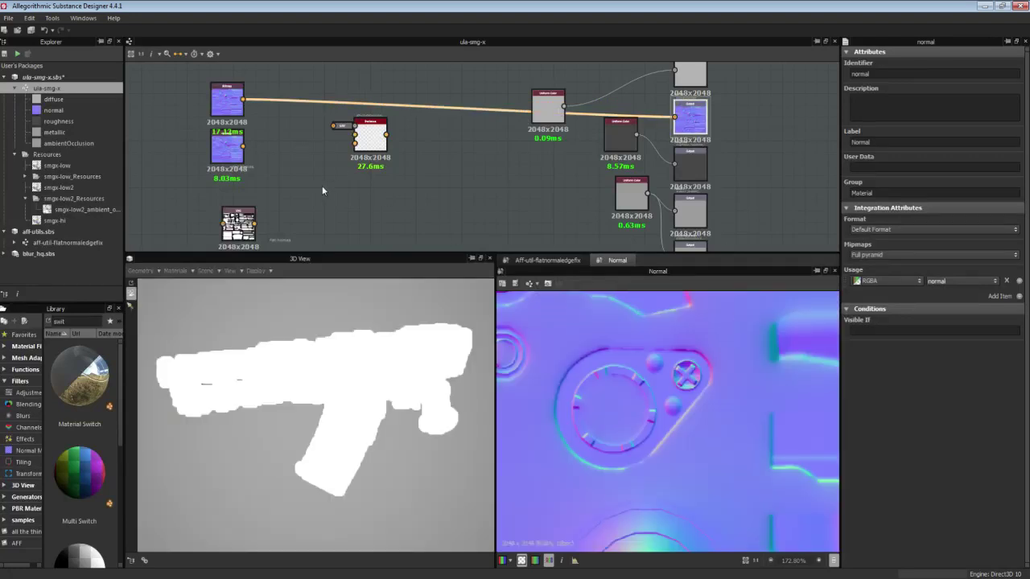
{"action": "scroll", "coordinate": [432, 353], "scroll_direction": "up", "scroll_amount": 5}
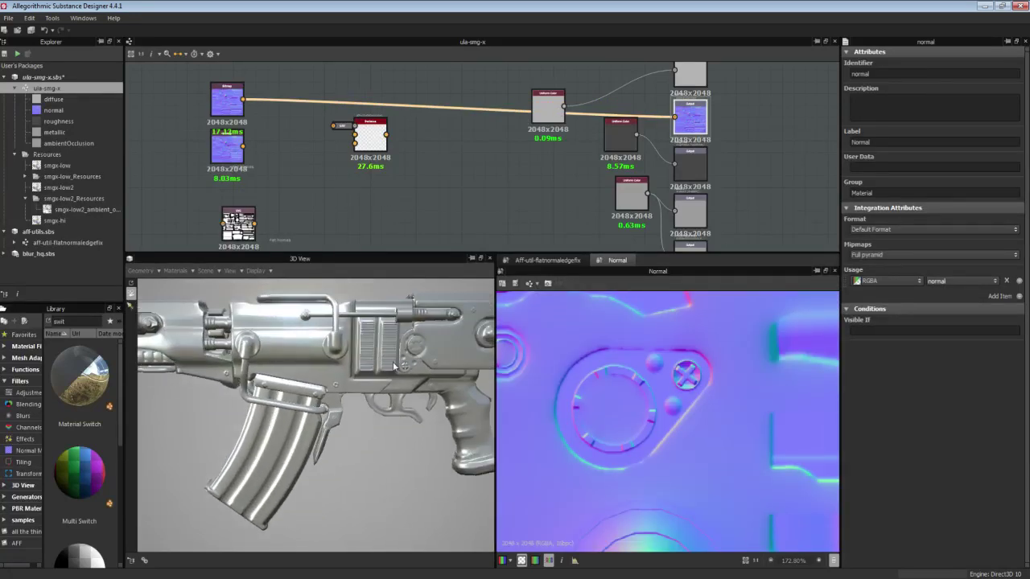
{"action": "scroll", "coordinate": [393, 361], "scroll_direction": "up", "scroll_amount": 5}
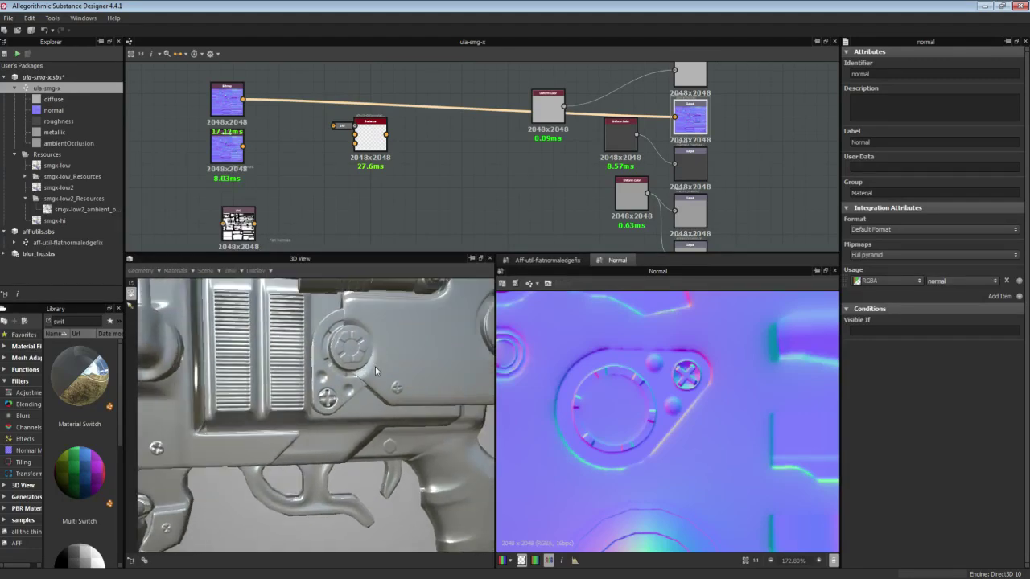
{"action": "scroll", "coordinate": [375, 368], "scroll_direction": "up", "scroll_amount": 5}
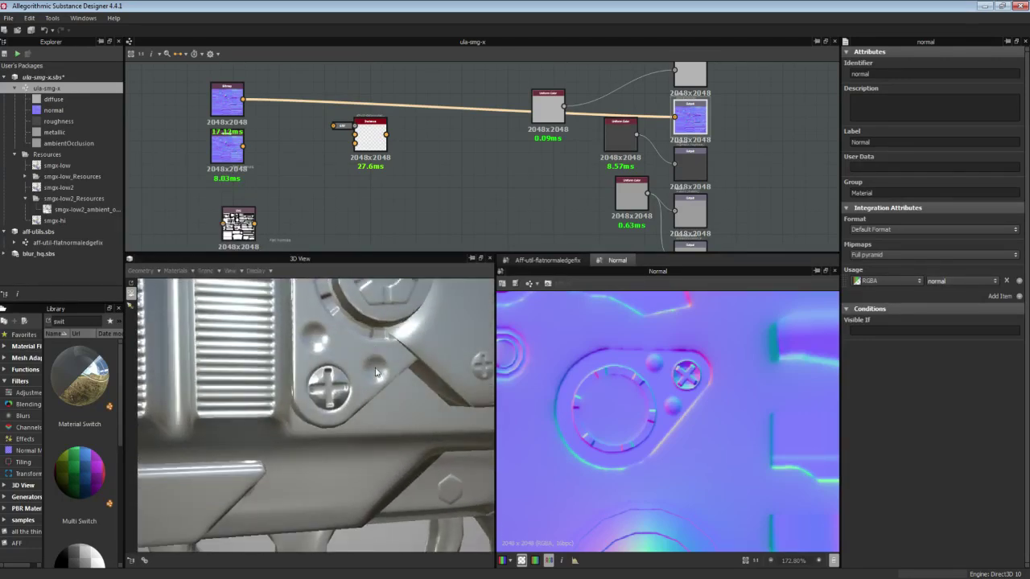
{"action": "left_click_drag", "start_coordinate": [314, 376], "coordinate": [394, 350]}
{"action": "left_click_drag", "start_coordinate": [254, 354], "coordinate": [408, 371]}
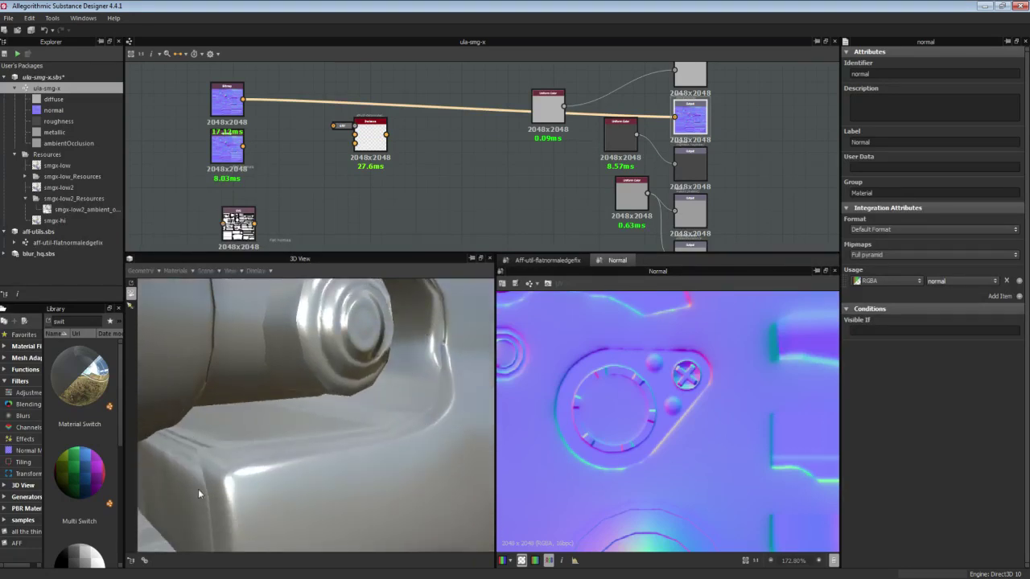
{"action": "left_click_drag", "start_coordinate": [234, 459], "coordinate": [351, 423]}
Connect the smgx-low_normal_map_from_mesh bitmap to the normal output and examine the dial and cross-head screw on the gun.
{"action": "left_click", "coordinate": [240, 149]}
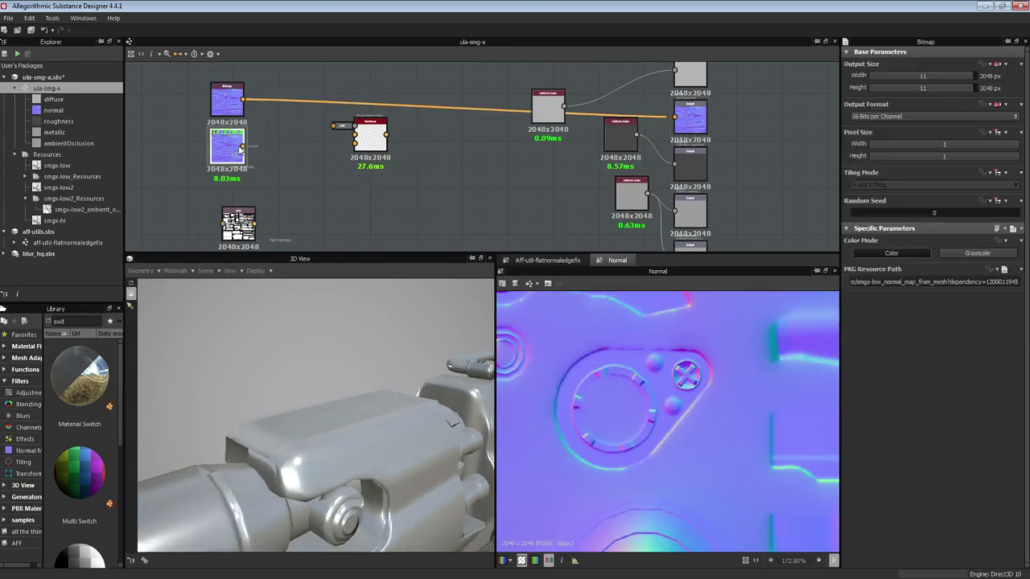
{"action": "left_click_drag", "start_coordinate": [243, 147], "coordinate": [674, 116]}
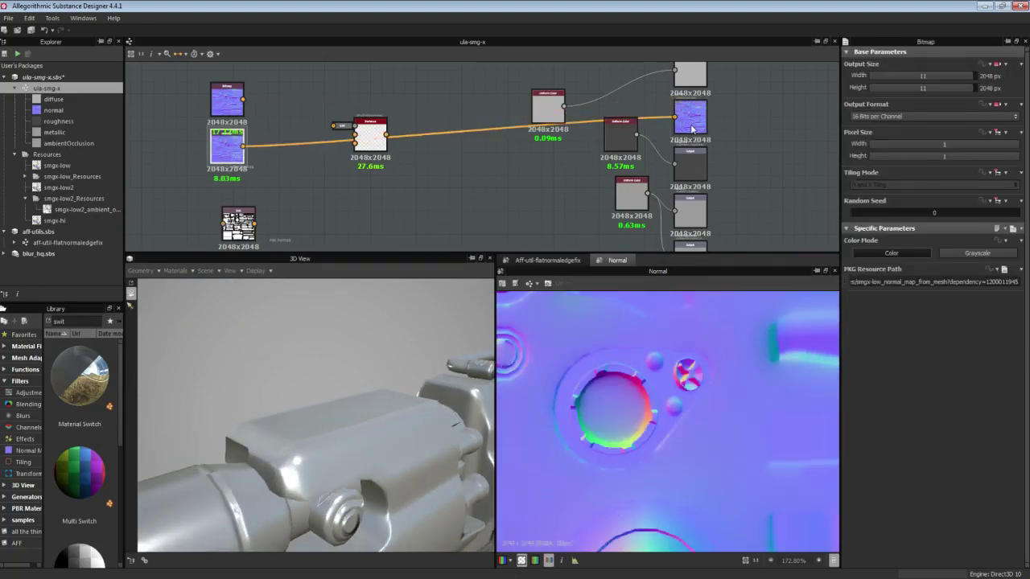
{"action": "mouse_move", "coordinate": [396, 373]}
{"action": "left_mouse_down"}
{"action": "mouse_move", "coordinate": [397, 344]}
{"action": "mouse_move", "coordinate": [367, 373]}
{"action": "mouse_move", "coordinate": [358, 396]}
{"action": "mouse_move", "coordinate": [368, 397]}
{"action": "mouse_move", "coordinate": [295, 395]}
{"action": "mouse_move", "coordinate": [460, 410]}
{"action": "mouse_move", "coordinate": [377, 378]}
{"action": "mouse_move", "coordinate": [378, 330]}
{"action": "mouse_move", "coordinate": [389, 331]}
{"action": "mouse_move", "coordinate": [366, 369]}
{"action": "mouse_move", "coordinate": [387, 361]}
{"action": "left_mouse_up"}
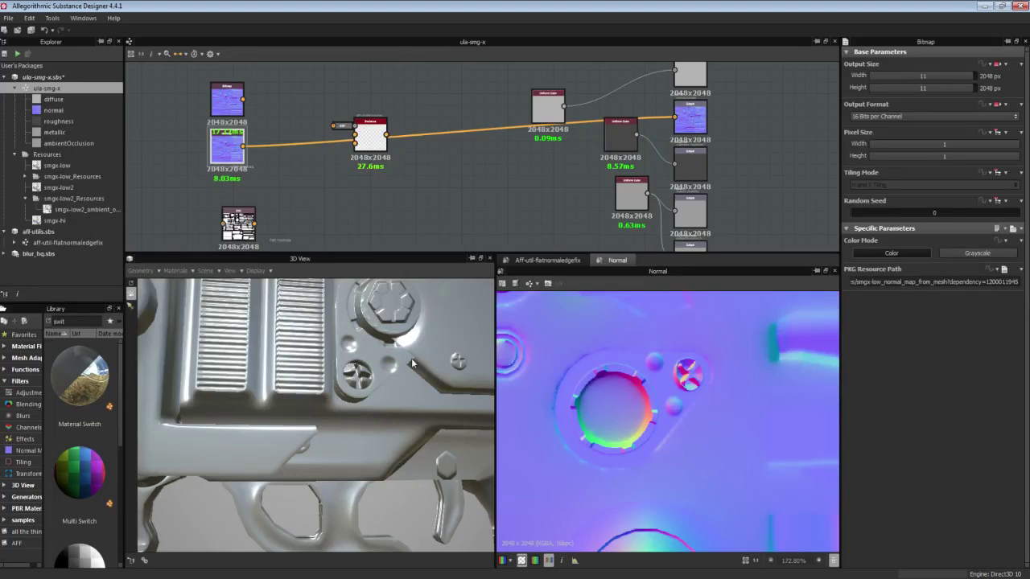
{"action": "middle_click_drag", "start_coordinate": [361, 373], "coordinate": [354, 404]}
{"action": "scroll", "coordinate": [354, 404], "scroll_direction": "up", "scroll_amount": 5}
{"action": "scroll", "coordinate": [354, 404], "scroll_direction": "down", "scroll_amount": 5}
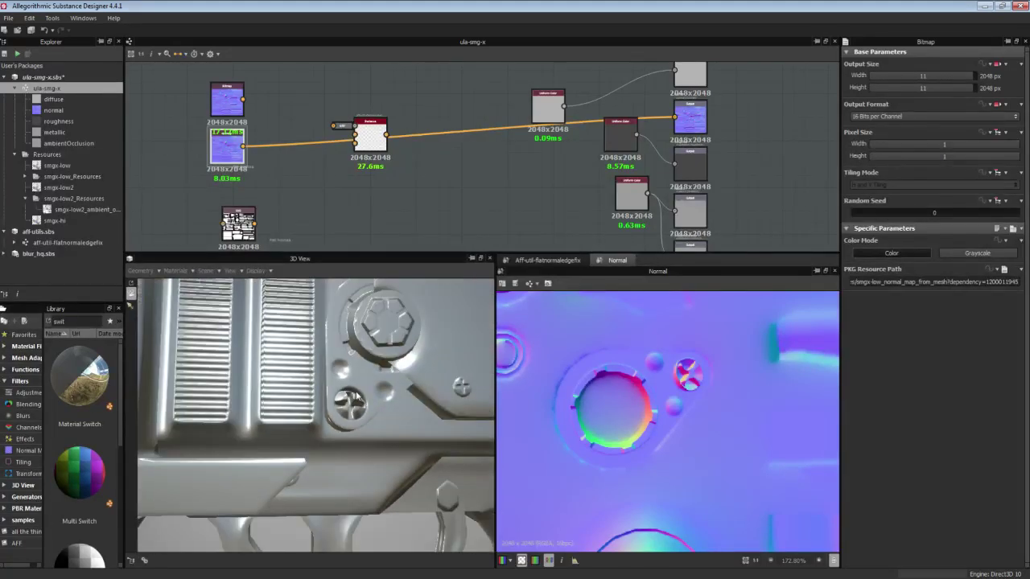
{"action": "left_click_drag", "start_coordinate": [354, 403], "coordinate": [381, 388]}
{"action": "scroll", "coordinate": [380, 388], "scroll_direction": "up", "scroll_amount": 5}
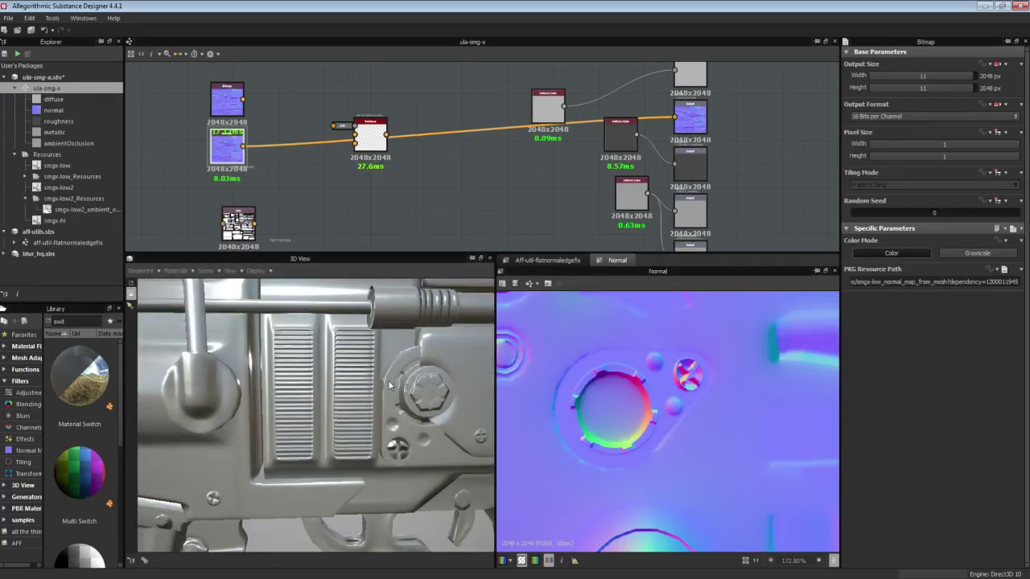
{"action": "left_click_drag", "start_coordinate": [360, 396], "coordinate": [373, 405]}
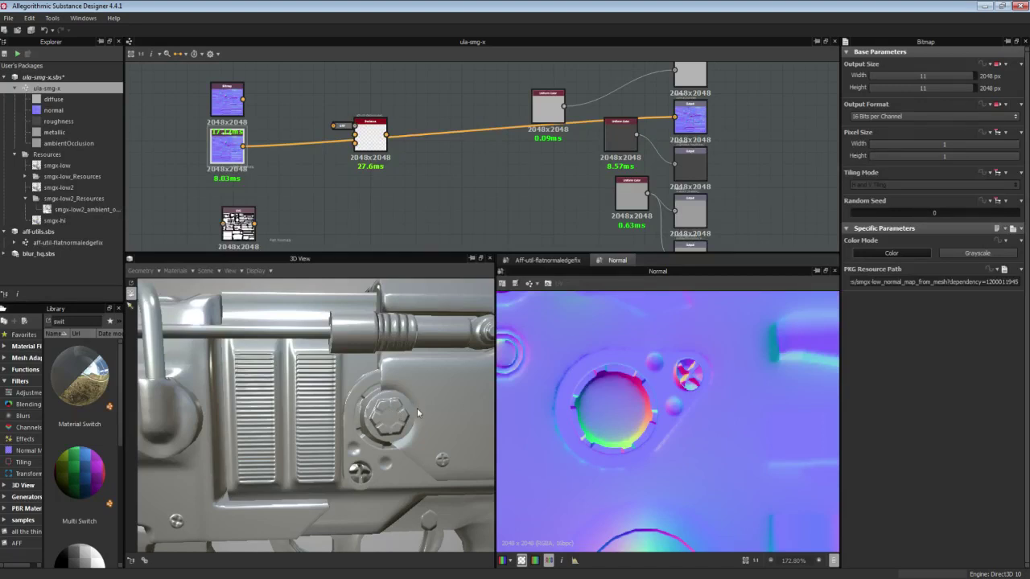
{"action": "left_click_drag", "start_coordinate": [386, 407], "coordinate": [412, 400]}
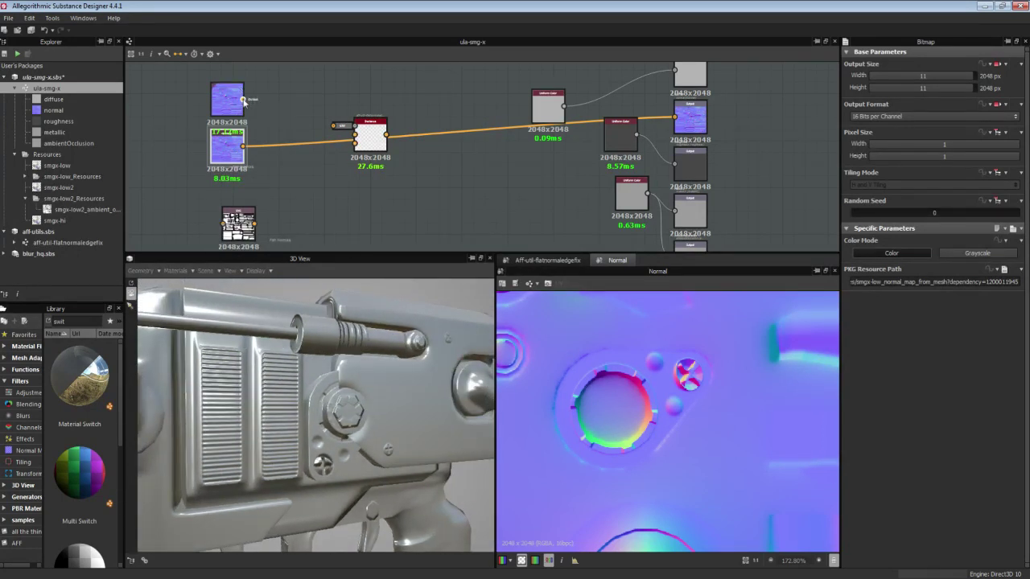
Reconnect the flat-normals bitmap to the normal output and reposition the aff-util-flatnormaledgefix instance node between the bitmaps and outputs.
{"action": "left_click_drag", "start_coordinate": [244, 100], "coordinate": [674, 119]}
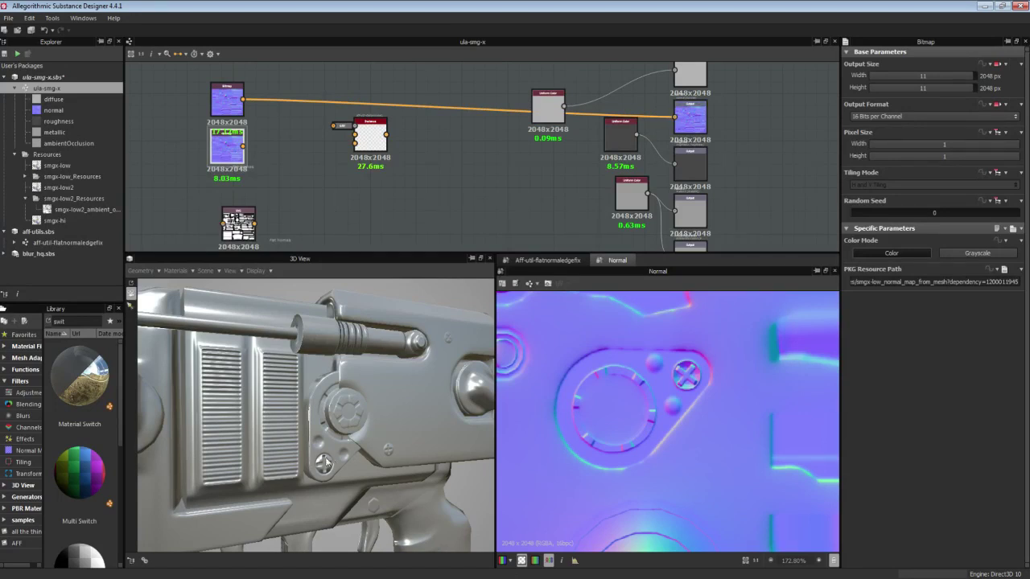
{"action": "left_click", "coordinate": [369, 135]}
{"action": "scroll", "coordinate": [329, 171], "scroll_direction": "up", "scroll_amount": 2}
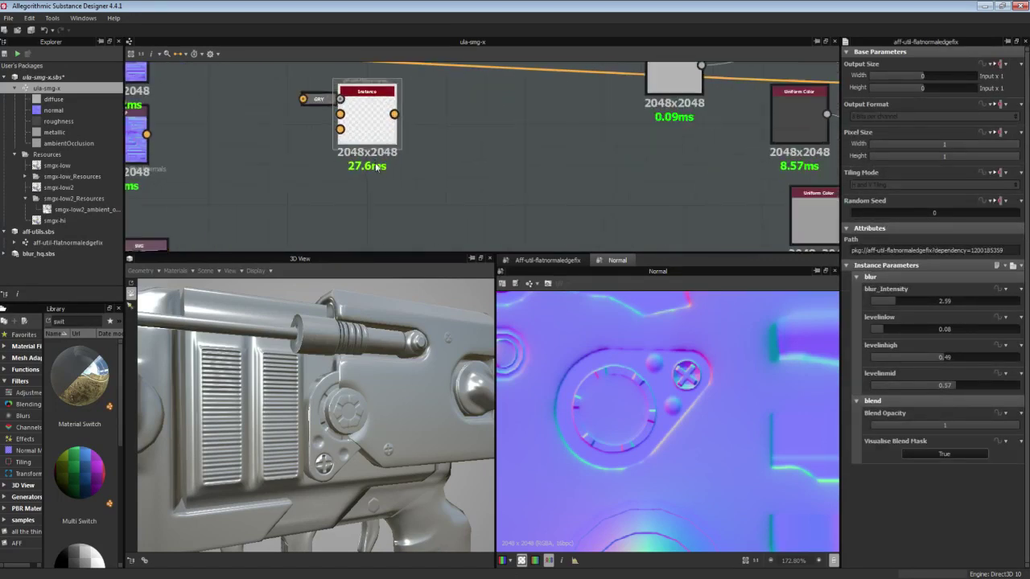
{"action": "middle_click_drag", "start_coordinate": [294, 176], "coordinate": [426, 218]}
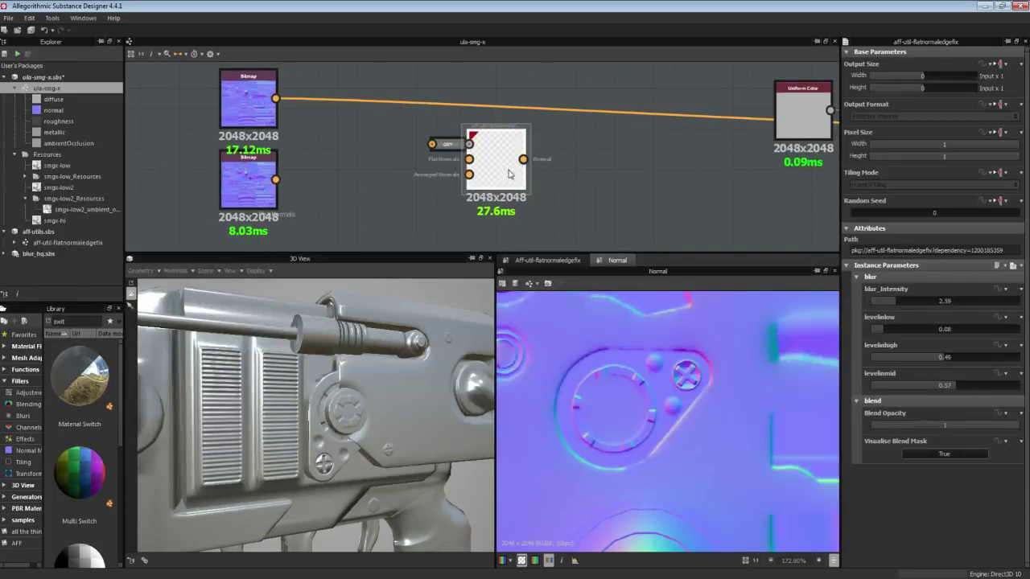
{"action": "left_click_drag", "start_coordinate": [496, 144], "coordinate": [489, 159]}
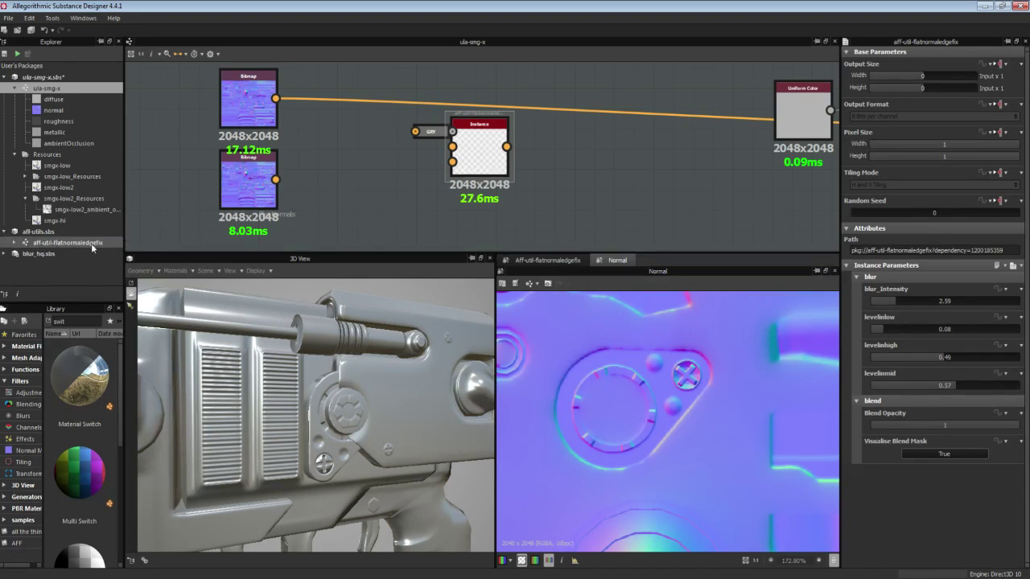
Connect the flat-normals bitmap to the instance's Flat Normals input and the other normal bitmap to its Averaged Normals input.
{"action": "middle_click_drag", "start_coordinate": [365, 177], "coordinate": [376, 181]}
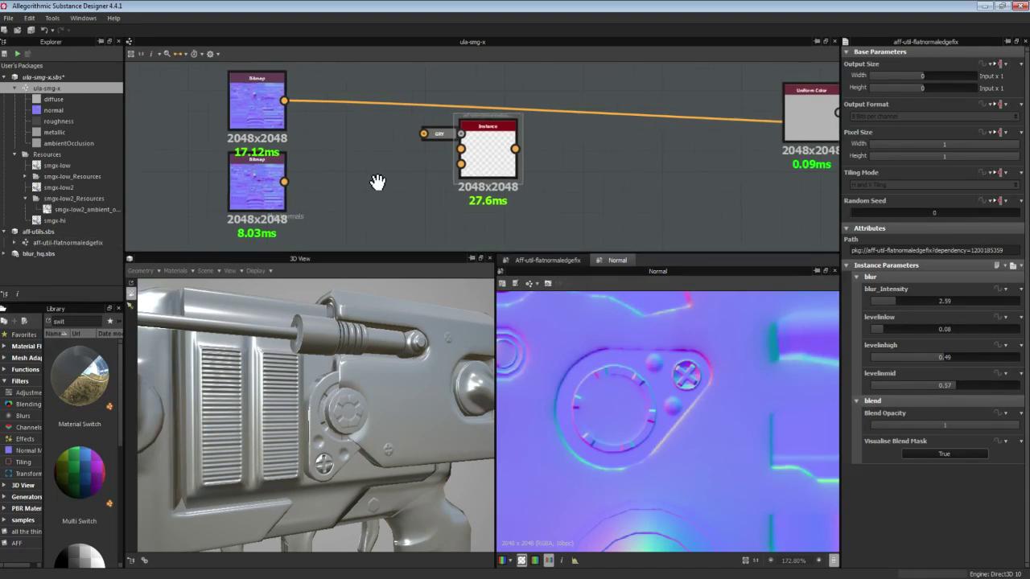
{"action": "left_click", "coordinate": [256, 100]}
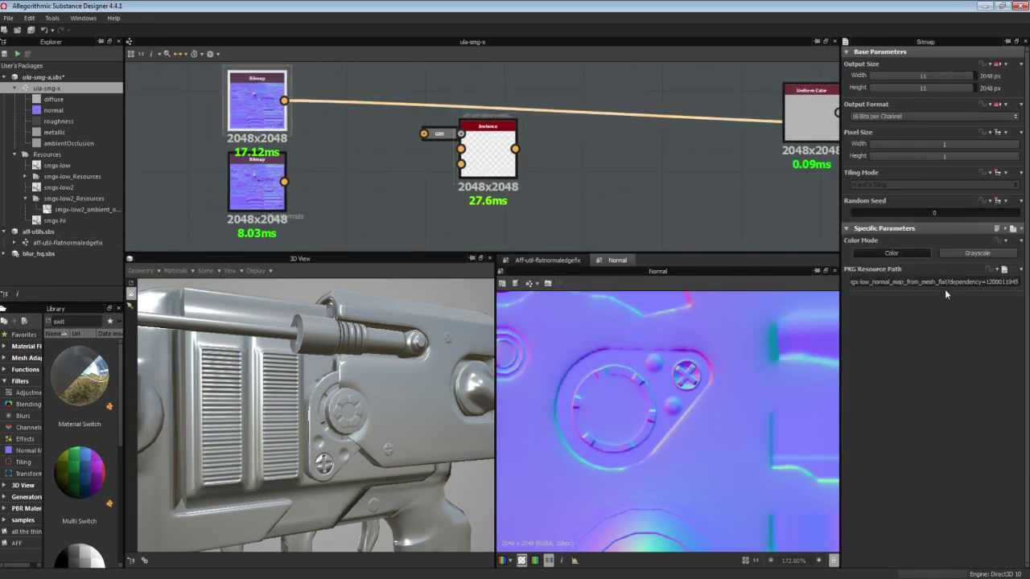
{"action": "left_click_drag", "start_coordinate": [284, 101], "coordinate": [460, 149]}
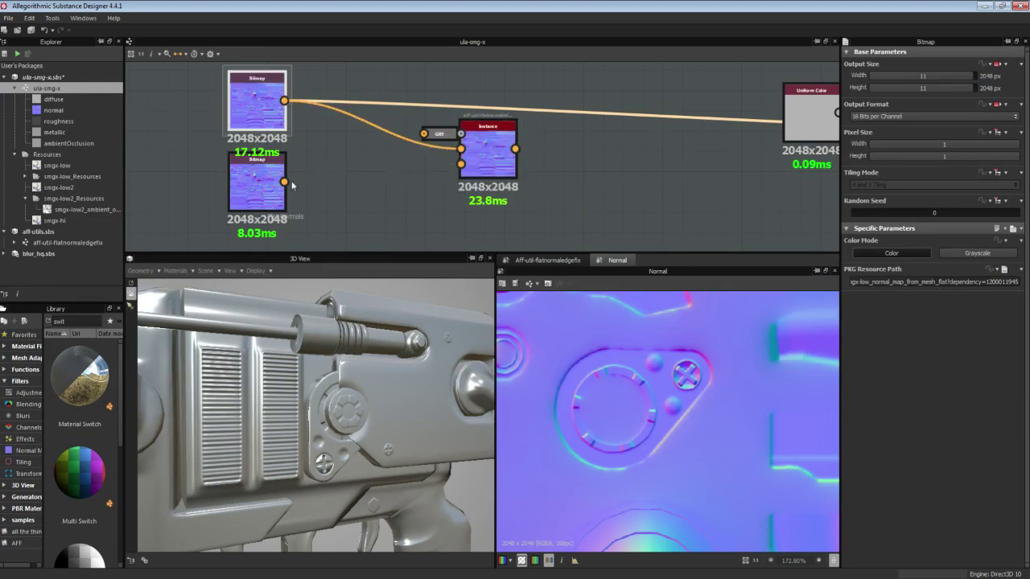
{"action": "left_click", "coordinate": [261, 186]}
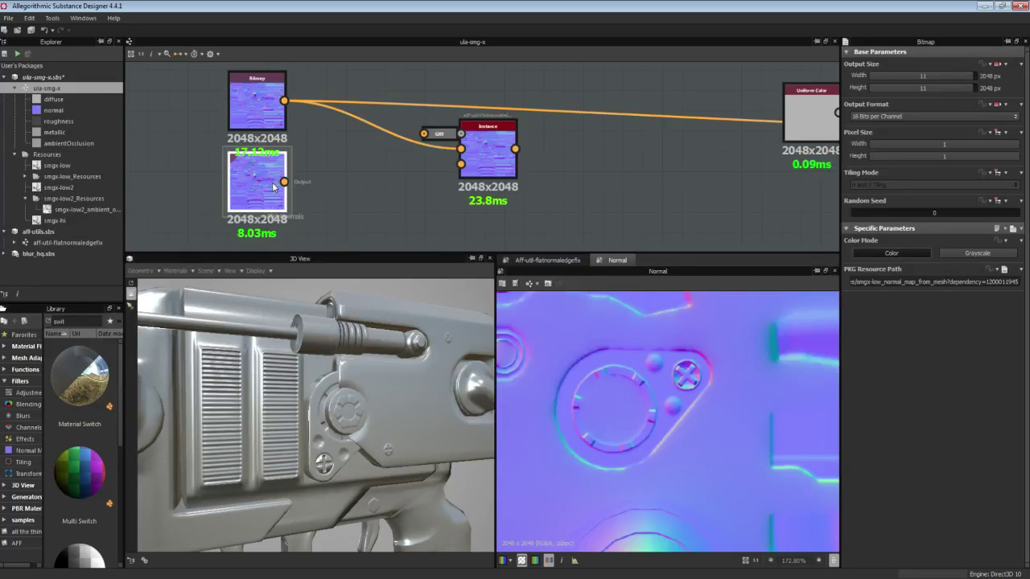
{"action": "left_click_drag", "start_coordinate": [284, 182], "coordinate": [460, 164]}
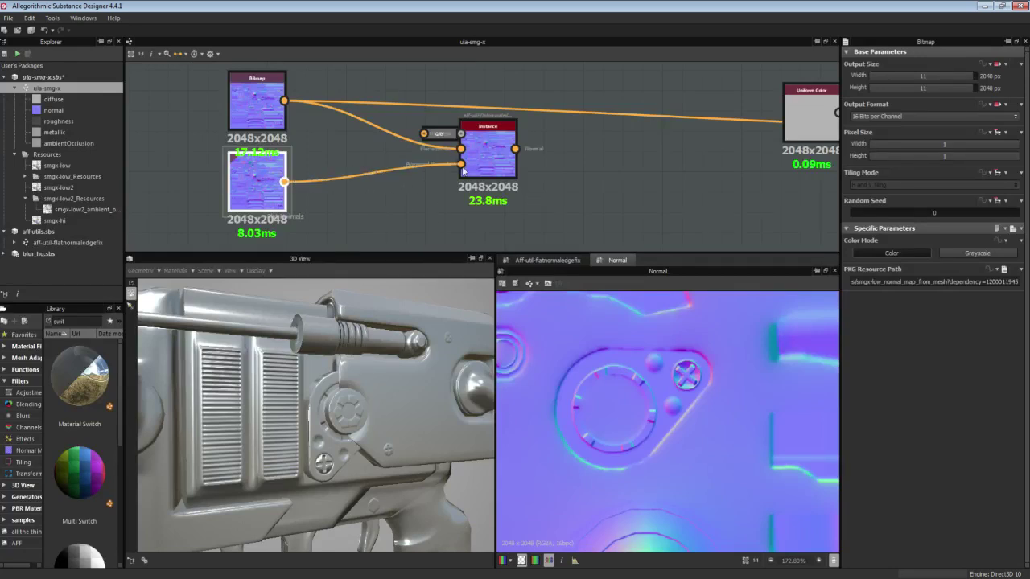
Display the SVG node in the 2D view and examine its full UV island layout.
{"action": "scroll", "coordinate": [468, 168], "scroll_direction": "down", "scroll_amount": 3}
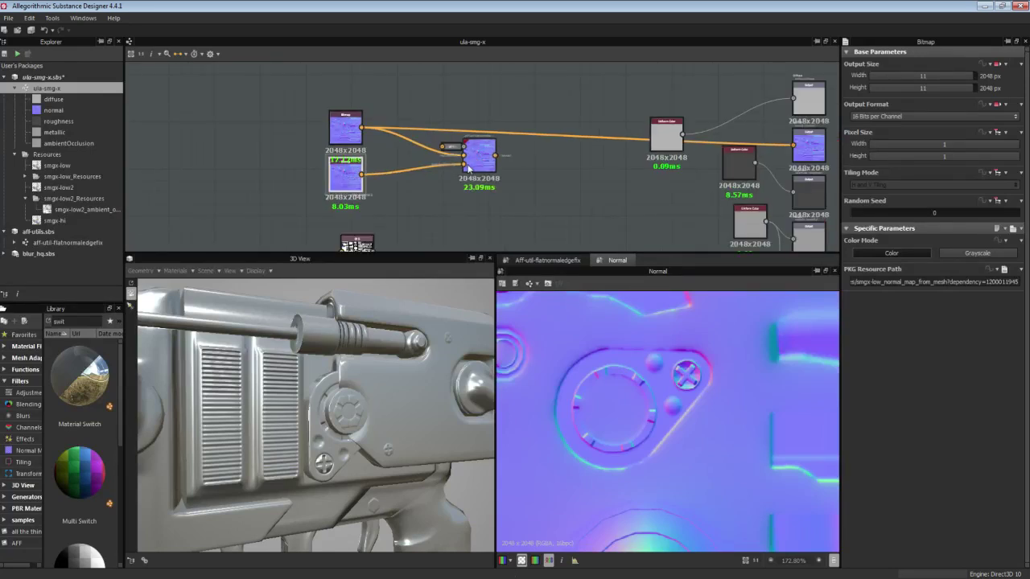
{"action": "middle_click_drag", "start_coordinate": [445, 200], "coordinate": [471, 132]}
{"action": "scroll", "coordinate": [402, 172], "scroll_direction": "up", "scroll_amount": 3}
{"action": "left_click", "coordinate": [364, 207]}
{"action": "double_click", "coordinate": [363, 208]}
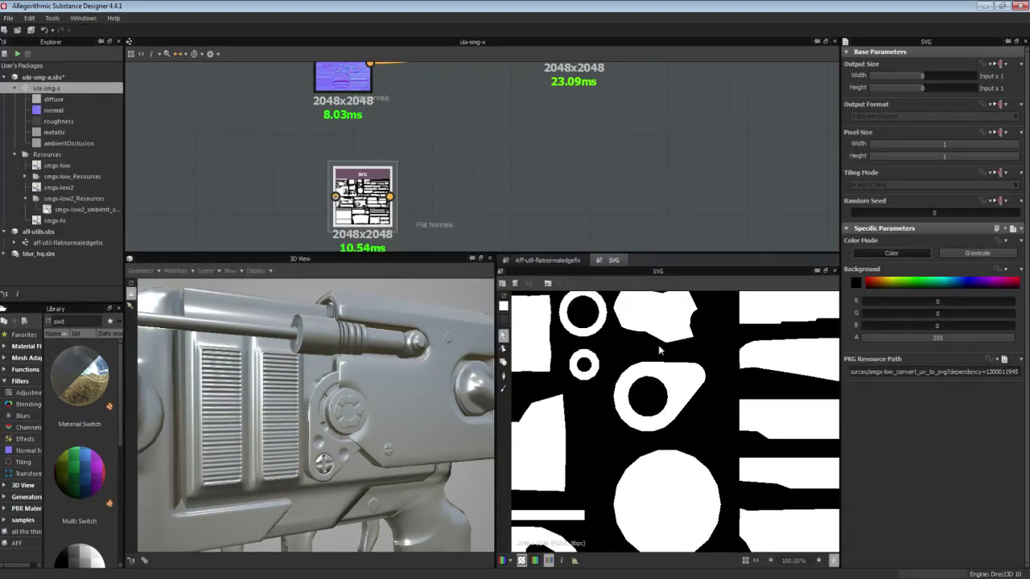
{"action": "scroll", "coordinate": [659, 349], "scroll_direction": "down", "scroll_amount": 6}
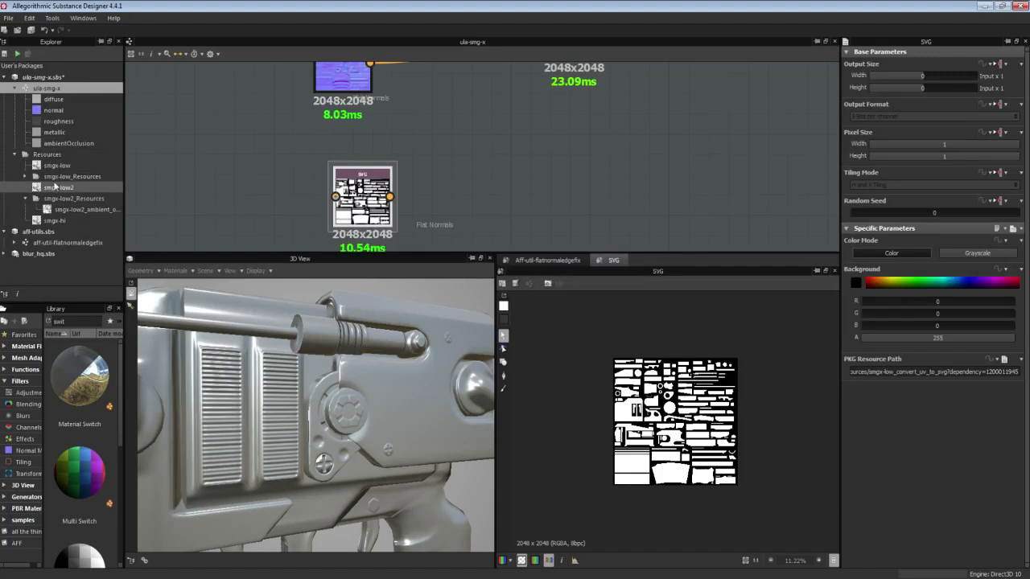
Set the Vector Graphics Quality of the smgx-low_convert_uv_to_svg resource to 1 and check the round UV island.
{"action": "left_click", "coordinate": [27, 176]}
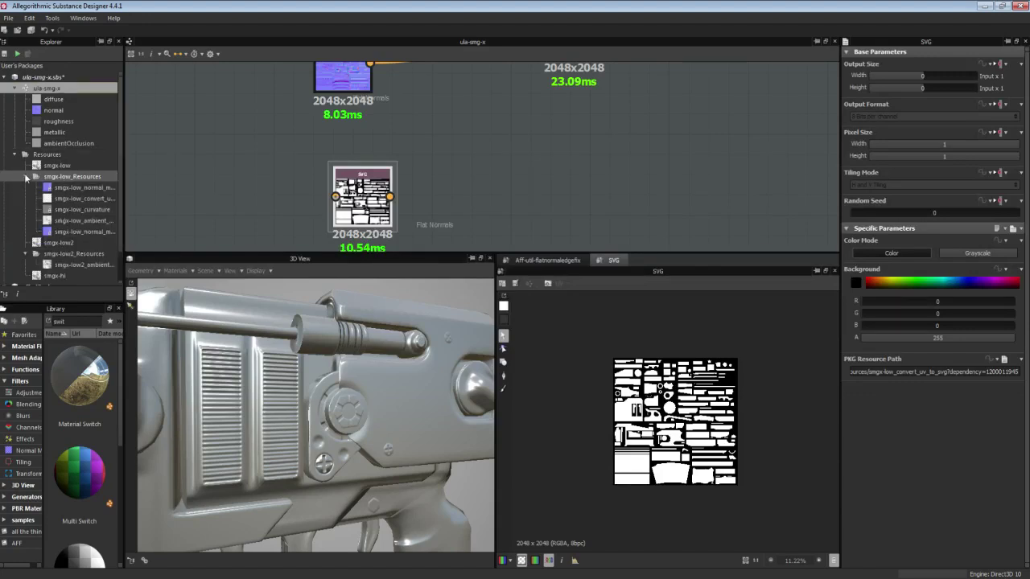
{"action": "left_click_drag", "start_coordinate": [123, 186], "coordinate": [153, 185]}
{"action": "left_click", "coordinate": [126, 200]}
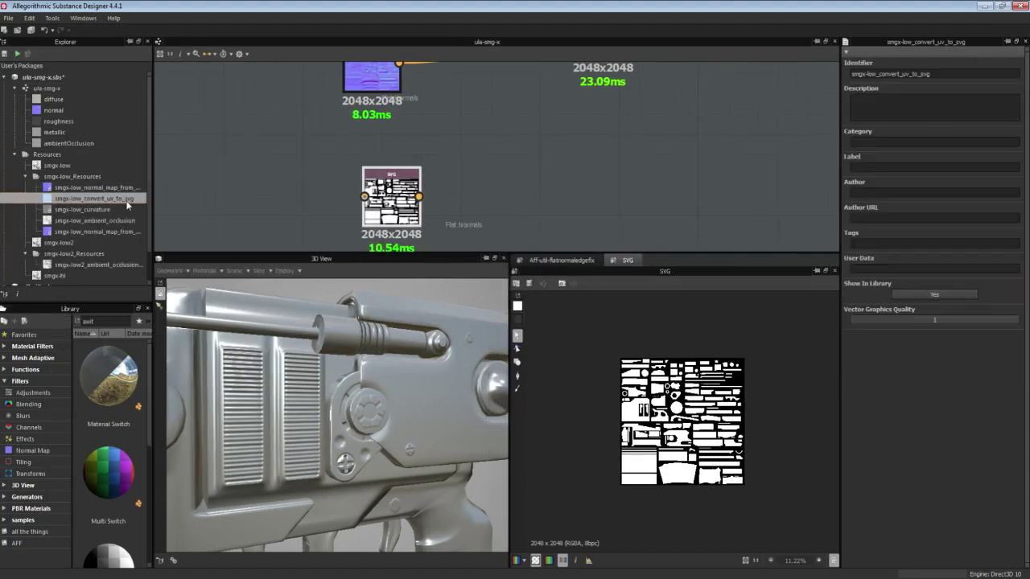
{"action": "left_click_drag", "start_coordinate": [884, 318], "coordinate": [1020, 319]}
{"action": "scroll", "coordinate": [698, 401], "scroll_direction": "up", "scroll_amount": 5}
{"action": "left_click", "coordinate": [698, 400]}
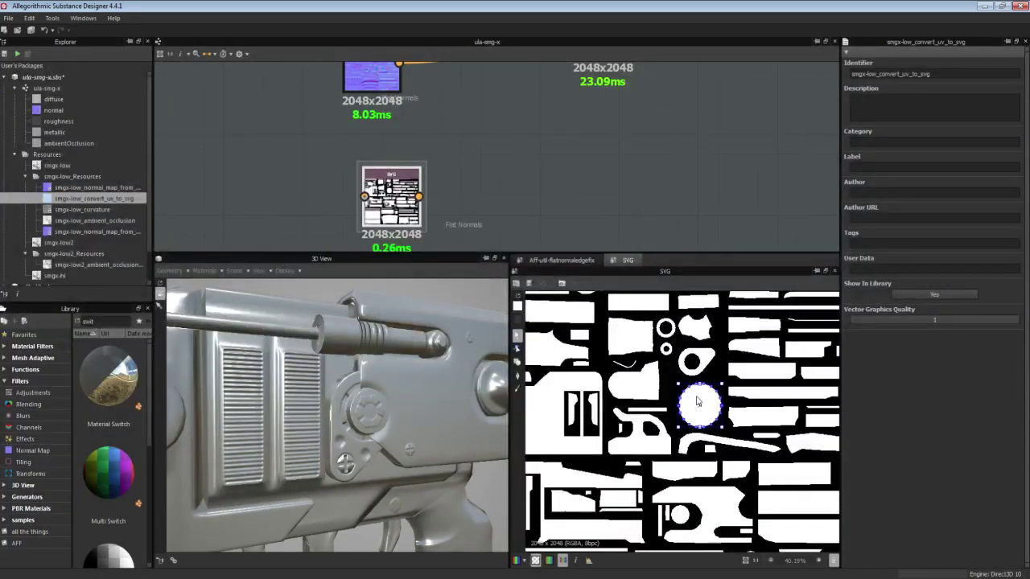
Connect the SVG node's output through the grayscale conversion to the edge-fix instance's UV Mask input.
{"action": "middle_click_drag", "start_coordinate": [552, 141], "coordinate": [539, 211]}
{"action": "scroll", "coordinate": [539, 211], "scroll_direction": "down", "scroll_amount": 2}
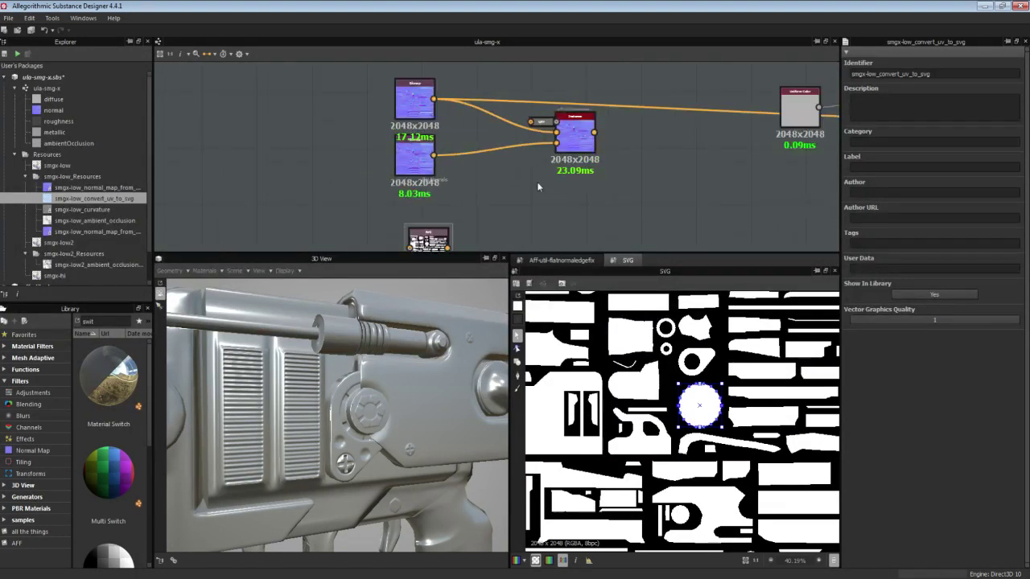
{"action": "left_click_drag", "start_coordinate": [448, 246], "coordinate": [531, 123]}
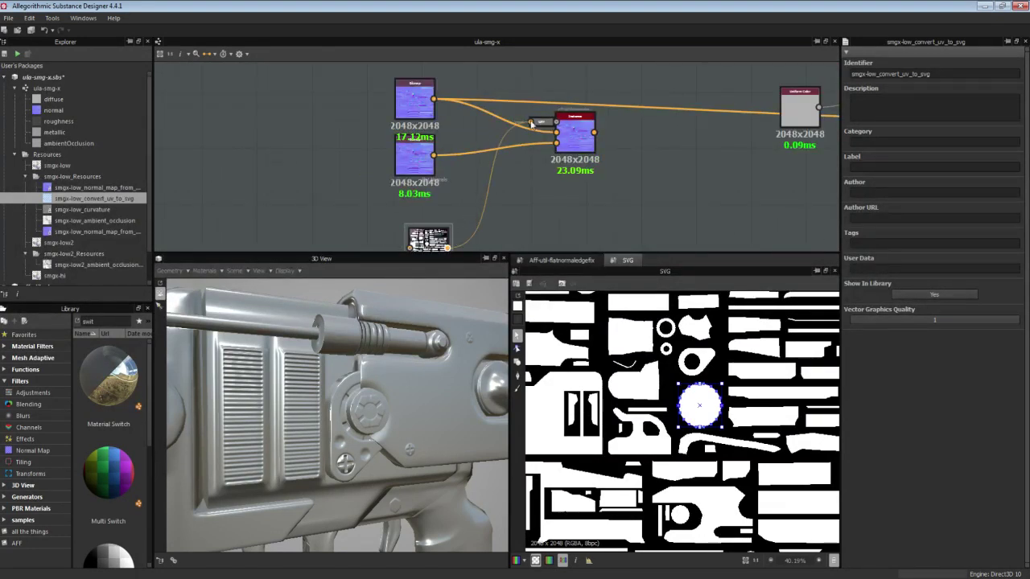
{"action": "scroll", "coordinate": [531, 123], "scroll_direction": "up", "scroll_amount": 5}
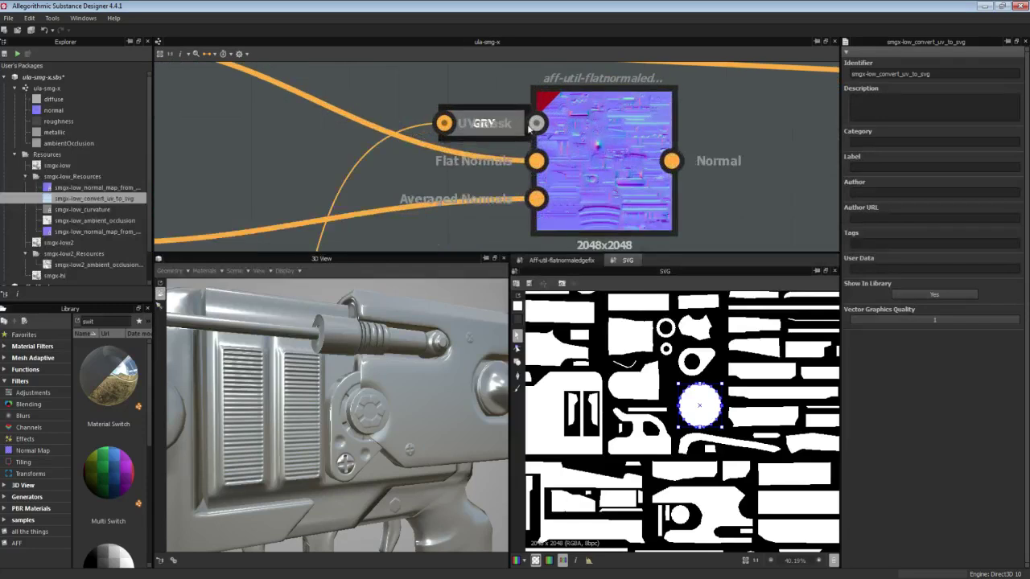
{"action": "scroll", "coordinate": [574, 129], "scroll_direction": "down", "scroll_amount": 5}
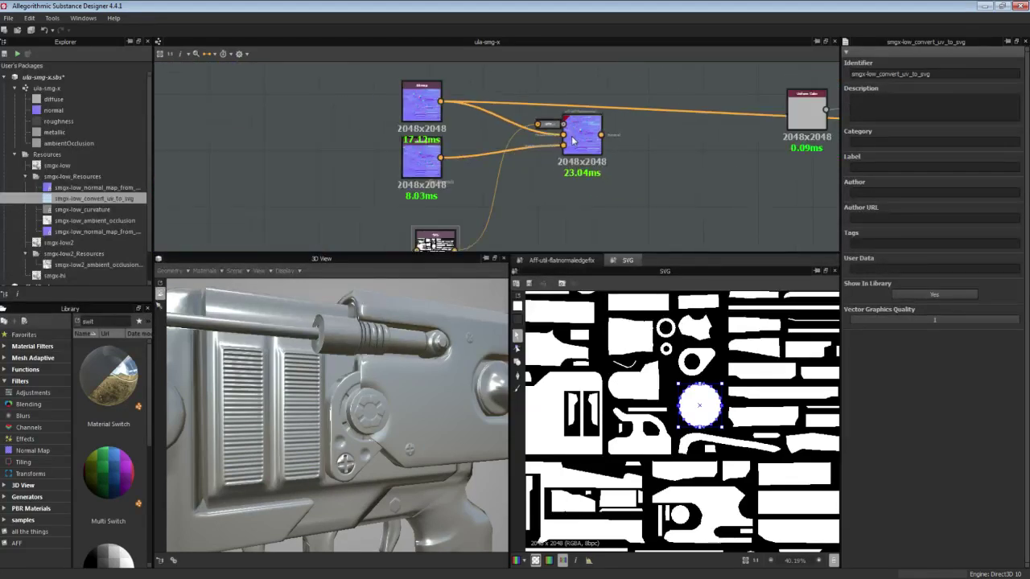
Display the aff-util-flatnormaledgefix instance's blended normal result in the 2D view along with its parameters.
{"action": "middle_click_drag", "start_coordinate": [573, 141], "coordinate": [554, 156]}
{"action": "scroll", "coordinate": [596, 182], "scroll_direction": "down", "scroll_amount": 2}
{"action": "middle_click_drag", "start_coordinate": [630, 186], "coordinate": [513, 167]}
{"action": "scroll", "coordinate": [510, 168], "scroll_direction": "up", "scroll_amount": 1}
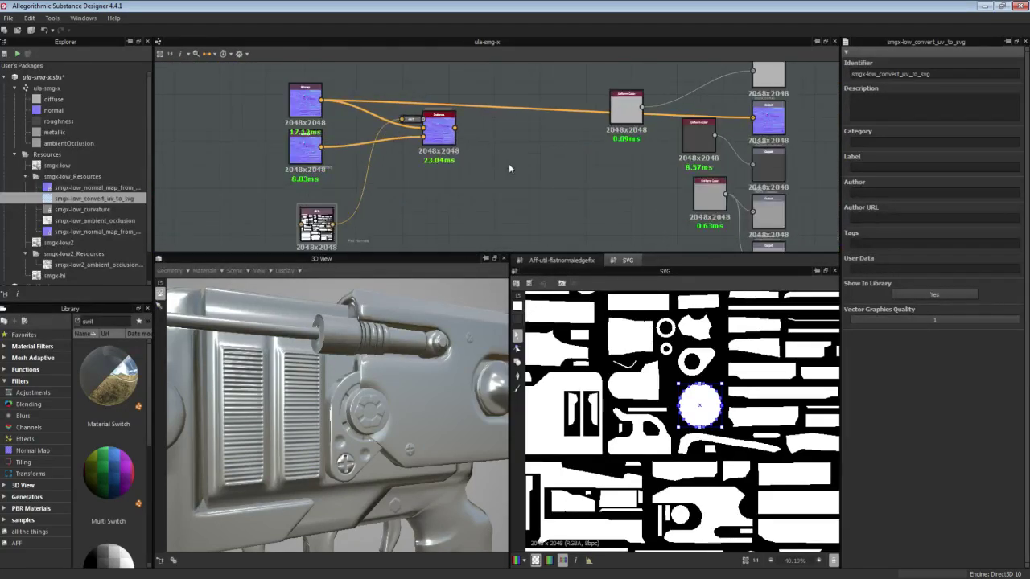
{"action": "double_click", "coordinate": [441, 131]}
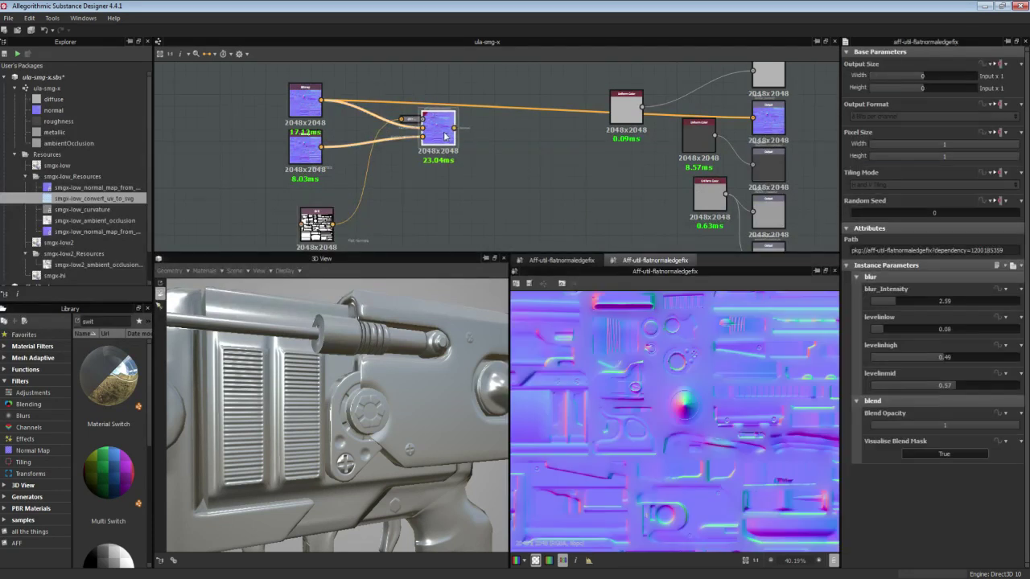
Set Visualise Blend Mask to False on the edge-fix instance and examine the mask outlines around the UV islands.
{"action": "scroll", "coordinate": [684, 326], "scroll_direction": "up", "scroll_amount": 1}
{"action": "middle_click_drag", "start_coordinate": [674, 407], "coordinate": [658, 349]}
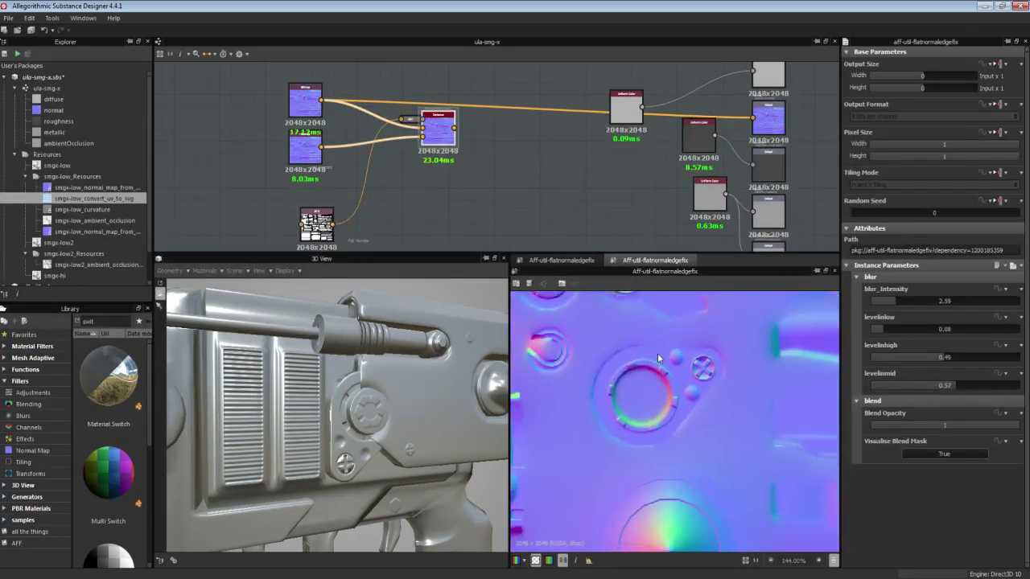
{"action": "left_click", "coordinate": [919, 454]}
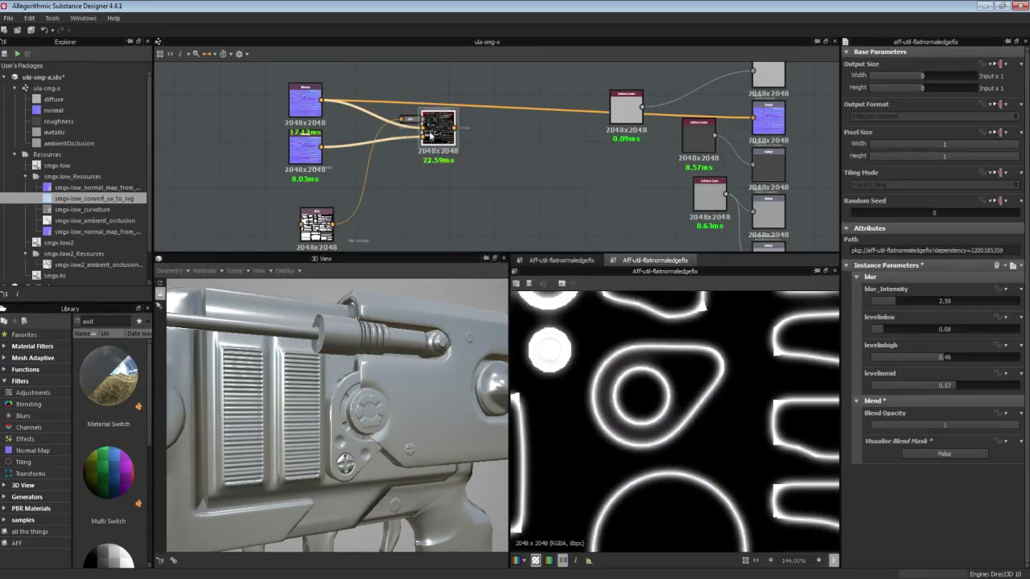
{"action": "scroll", "coordinate": [657, 384], "scroll_direction": "down", "scroll_amount": 5}
{"action": "middle_click_drag", "start_coordinate": [658, 384], "coordinate": [687, 417]}
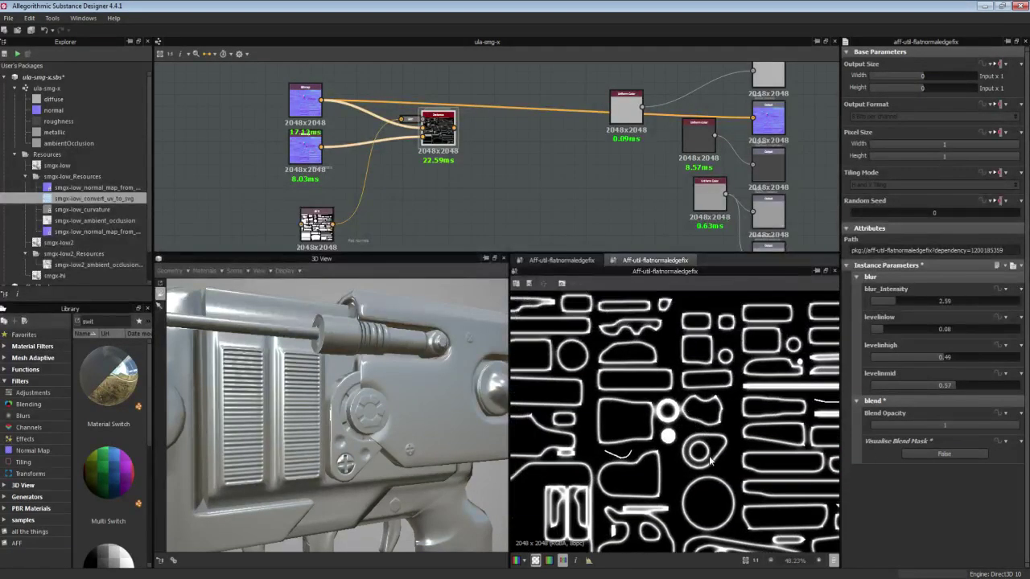
{"action": "scroll", "coordinate": [692, 433], "scroll_direction": "up", "scroll_amount": 5}
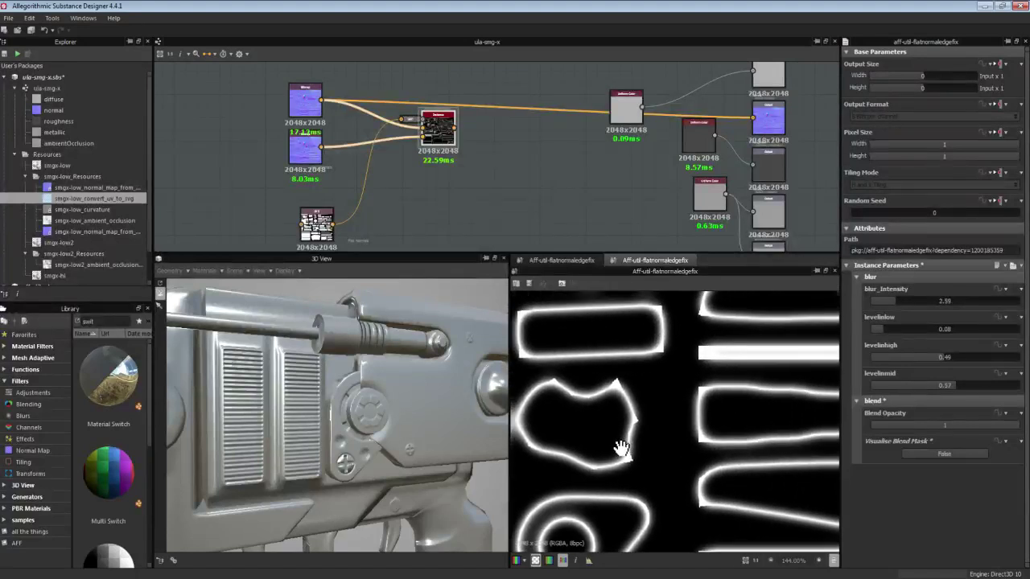
{"action": "scroll", "coordinate": [567, 488], "scroll_direction": "down", "scroll_amount": 2}
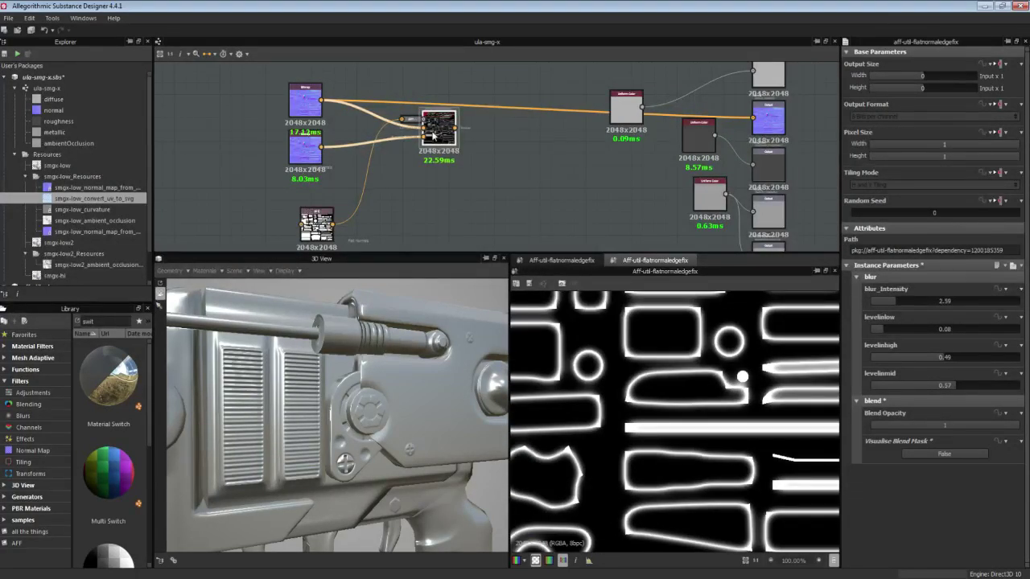
Set blur_Intensity to 1.91, levelinlow to 0.12, levelinhigh to 0.32 and levelinmid to 0.53, with Visualise Blend Mask back to True.
{"action": "left_click_drag", "start_coordinate": [892, 302], "coordinate": [949, 389]}
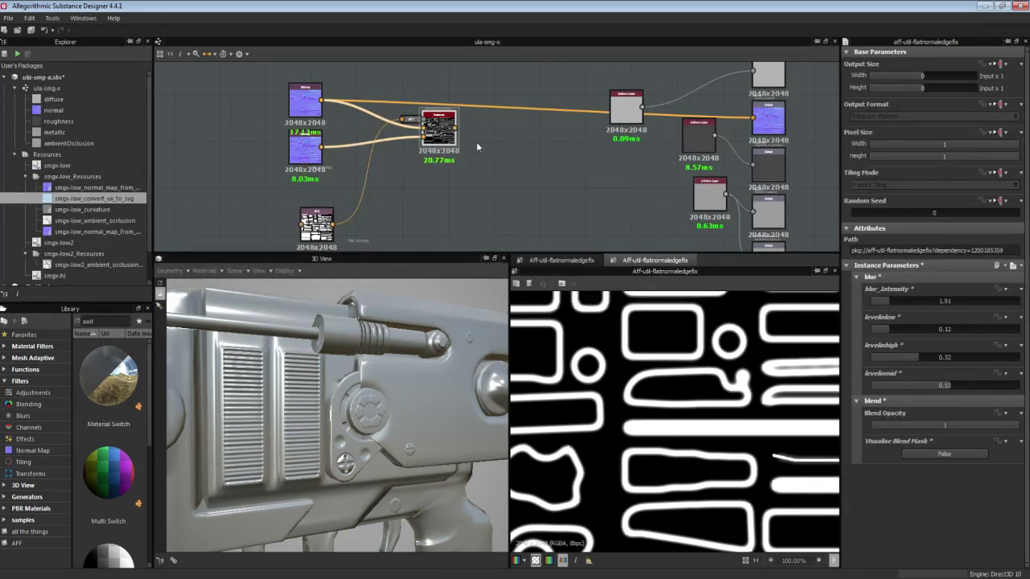
{"action": "left_click", "coordinate": [924, 453]}
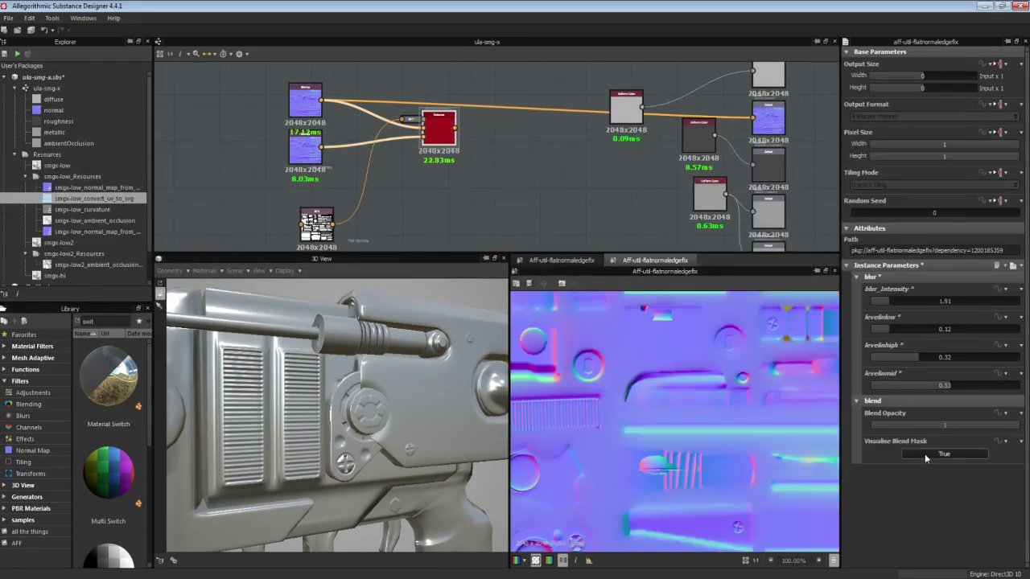
Set levelinhigh to 0.28, levelinmid to 0.44 and blur_Intensity to 2.49 while checking the normals around the round details.
{"action": "scroll", "coordinate": [683, 376], "scroll_direction": "up", "scroll_amount": 3}
{"action": "middle_click_drag", "start_coordinate": [683, 376], "coordinate": [801, 370]}
{"action": "left_click_drag", "start_coordinate": [927, 364], "coordinate": [936, 387]}
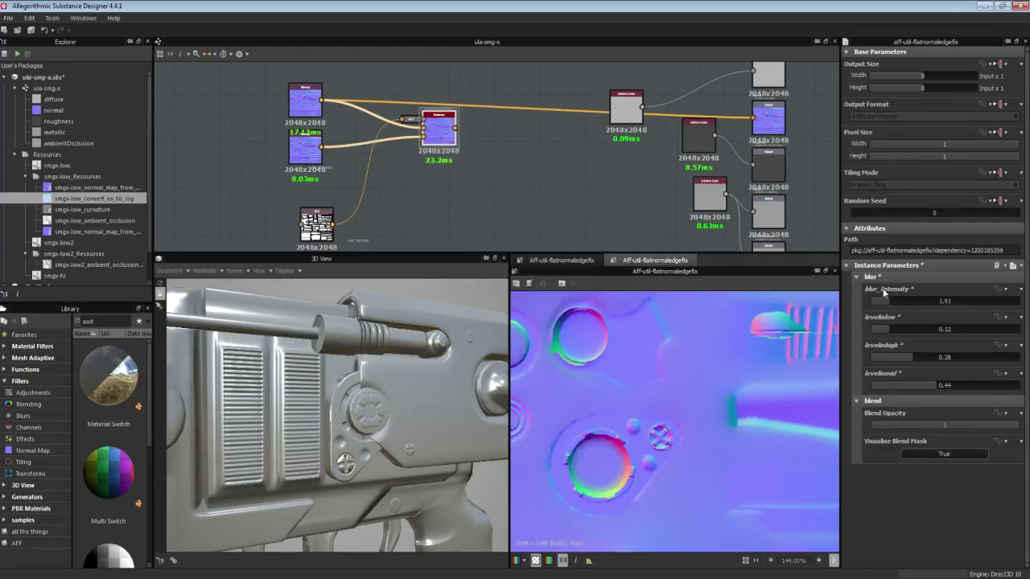
{"action": "mouse_move", "coordinate": [888, 300]}
{"action": "left_mouse_down"}
{"action": "mouse_move", "coordinate": [922, 303]}
{"action": "mouse_move", "coordinate": [887, 301]}
{"action": "mouse_move", "coordinate": [910, 305]}
{"action": "mouse_move", "coordinate": [894, 311]}
{"action": "left_mouse_up"}
Connect the edge-fix instance's output to the graph's normal output node and set its blur_Intensity to 1.57.
{"action": "left_click_drag", "start_coordinate": [362, 399], "coordinate": [525, 227]}
{"action": "left_click_drag", "start_coordinate": [455, 127], "coordinate": [753, 118]}
{"action": "left_click_drag", "start_coordinate": [494, 286], "coordinate": [411, 324]}
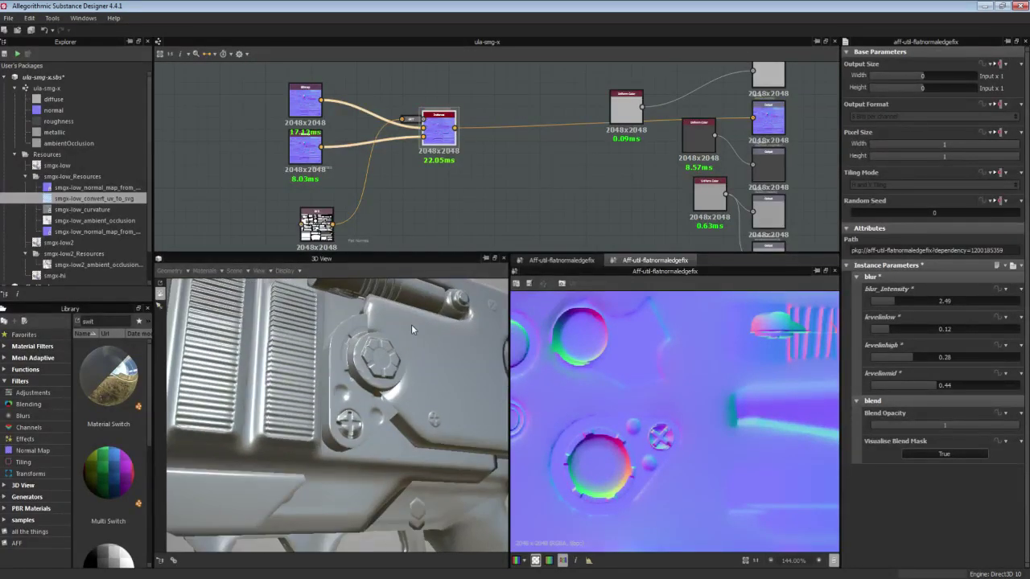
{"action": "mouse_move", "coordinate": [887, 300]}
{"action": "left_mouse_down"}
{"action": "mouse_move", "coordinate": [916, 302]}
{"action": "mouse_move", "coordinate": [885, 301]}
{"action": "left_mouse_up"}
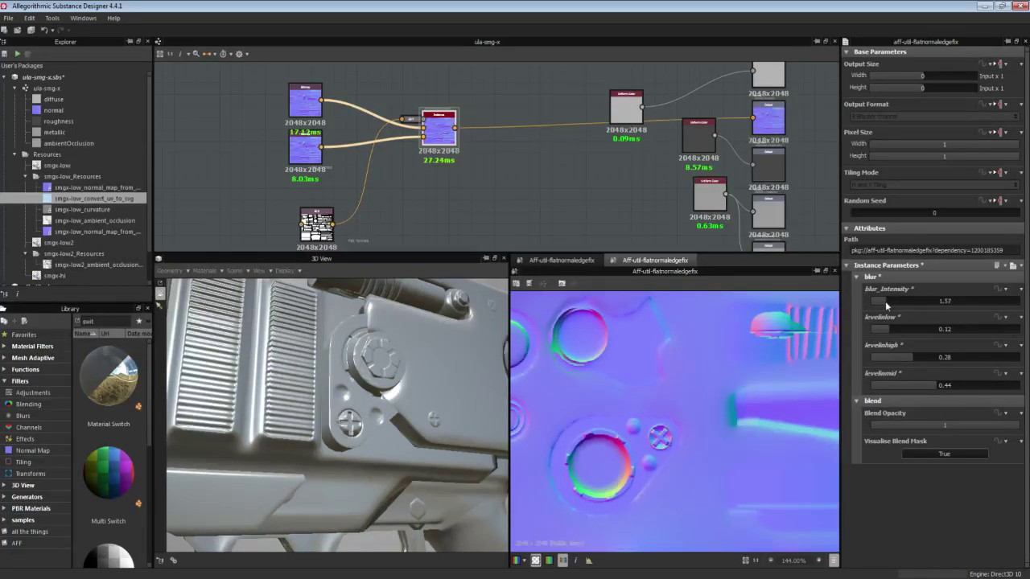
Examine the edge shading on the 3D gun from several angles, including the receiver, bolt, magazine and grip areas.
{"action": "left_click_drag", "start_coordinate": [361, 417], "coordinate": [375, 415]}
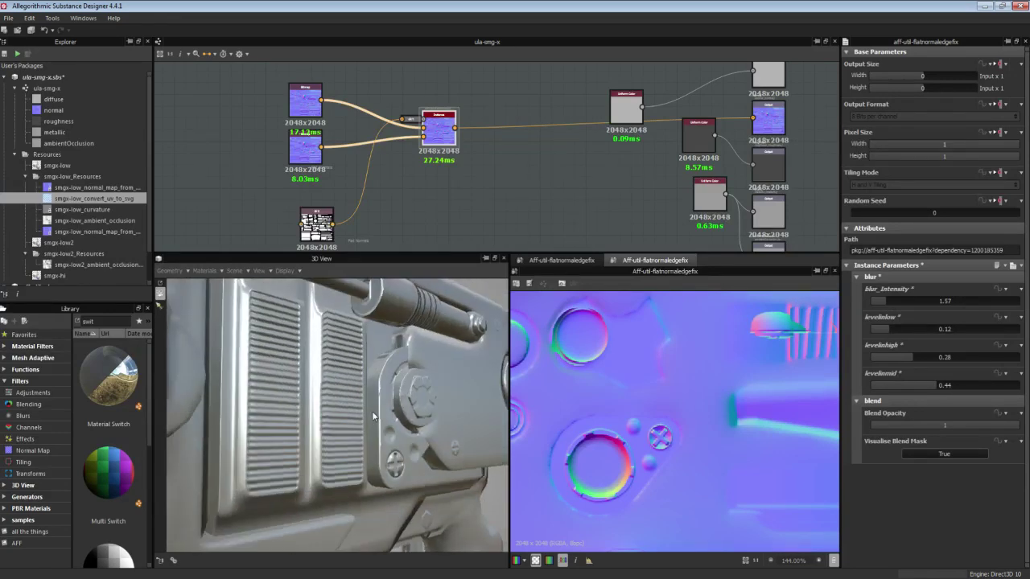
{"action": "right_click_drag", "start_coordinate": [375, 416], "coordinate": [296, 400]}
{"action": "left_click_drag", "start_coordinate": [296, 401], "coordinate": [387, 384]}
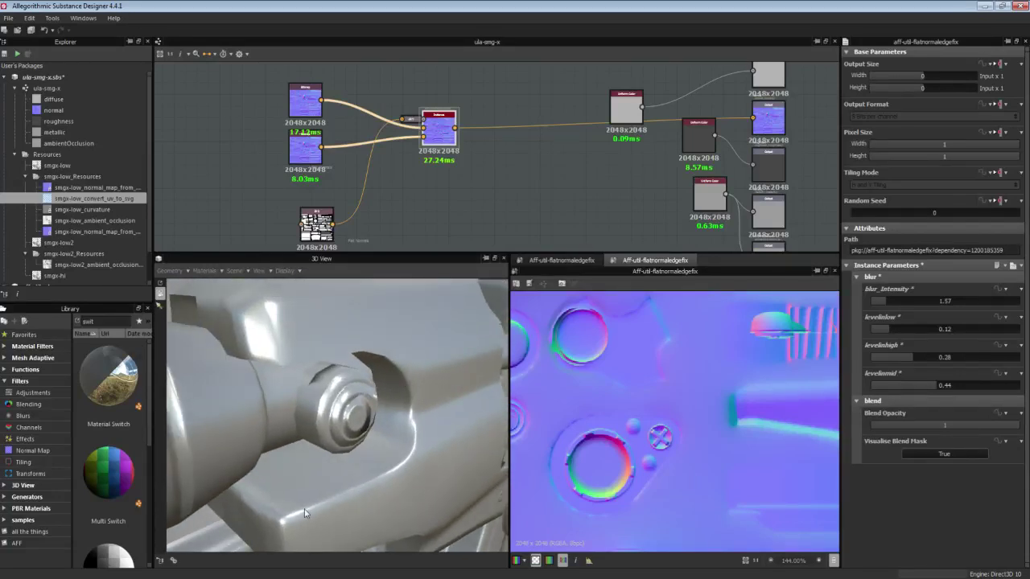
{"action": "left_click_drag", "start_coordinate": [395, 427], "coordinate": [344, 409]}
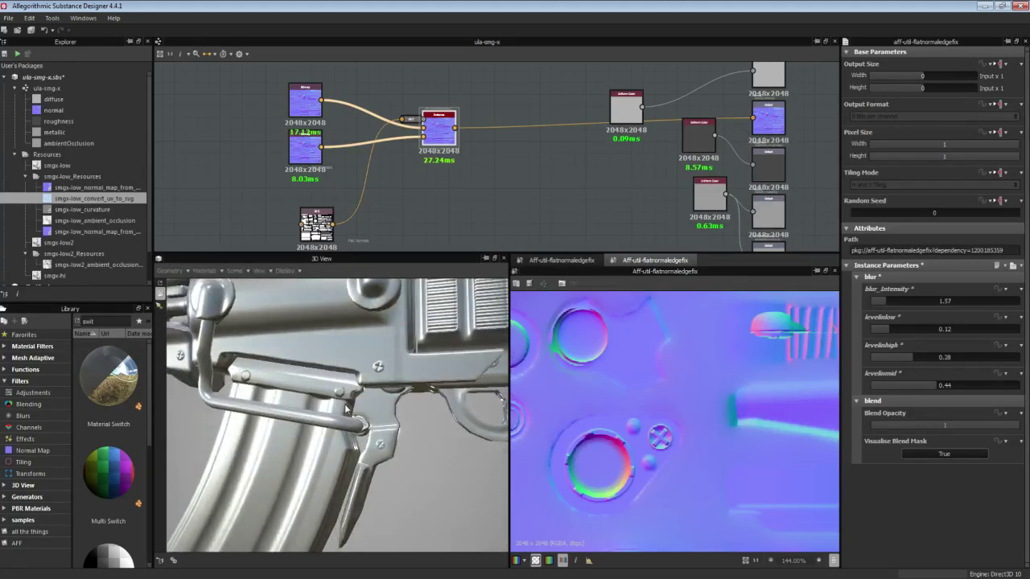
{"action": "left_click_drag", "start_coordinate": [445, 383], "coordinate": [370, 447]}
{"action": "scroll", "coordinate": [430, 400], "scroll_direction": "down", "scroll_amount": 5}
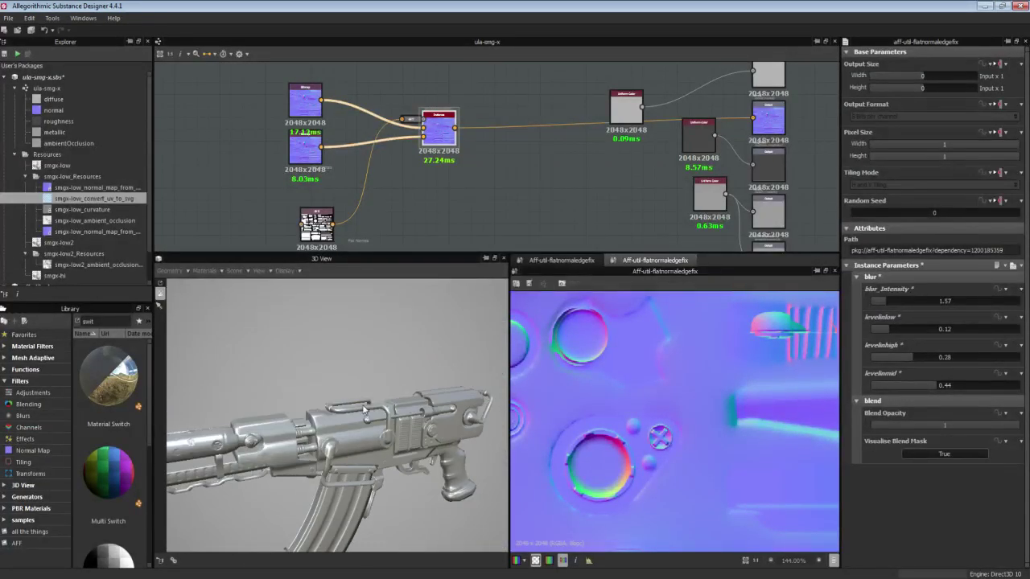
{"action": "middle_click_drag", "start_coordinate": [370, 446], "coordinate": [376, 359]}
{"action": "left_click_drag", "start_coordinate": [375, 359], "coordinate": [327, 426]}
{"action": "scroll", "coordinate": [344, 370], "scroll_direction": "up", "scroll_amount": 3}
{"action": "left_click_drag", "start_coordinate": [406, 397], "coordinate": [384, 346]}
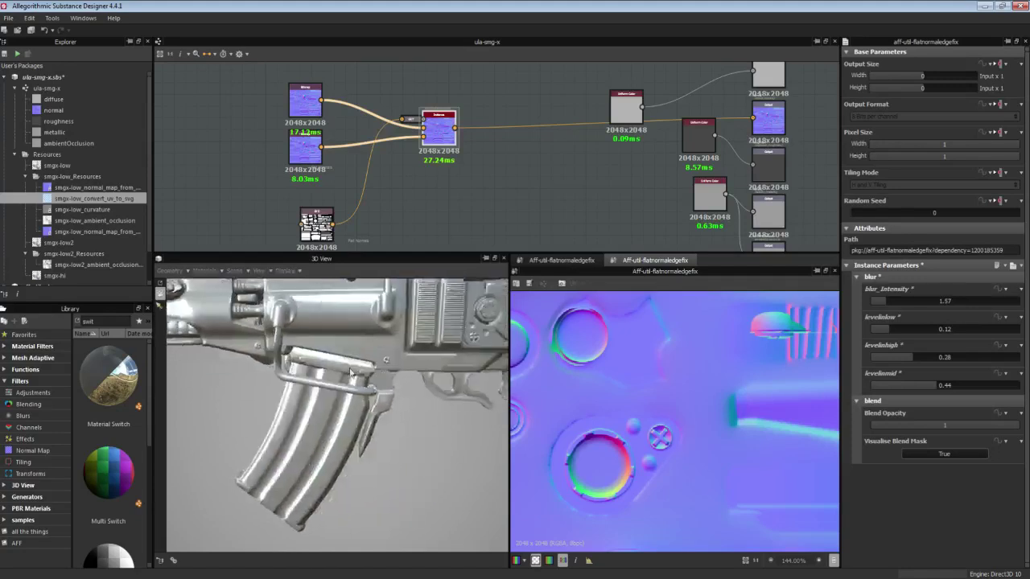
{"action": "middle_click_drag", "start_coordinate": [384, 346], "coordinate": [416, 378]}
{"action": "scroll", "coordinate": [409, 387], "scroll_direction": "down", "scroll_amount": 4}
{"action": "scroll", "coordinate": [366, 293], "scroll_direction": "up", "scroll_amount": 4}
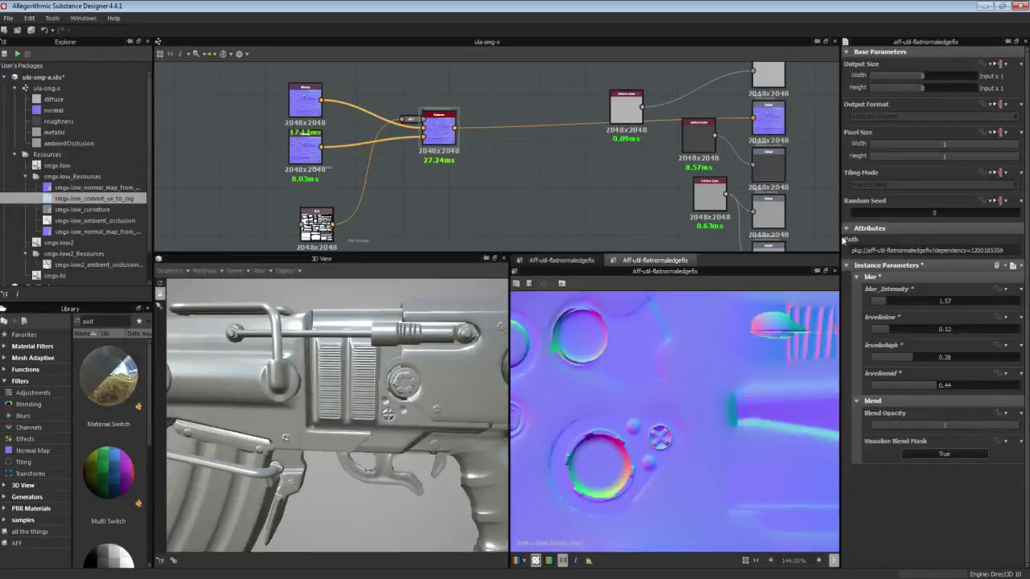